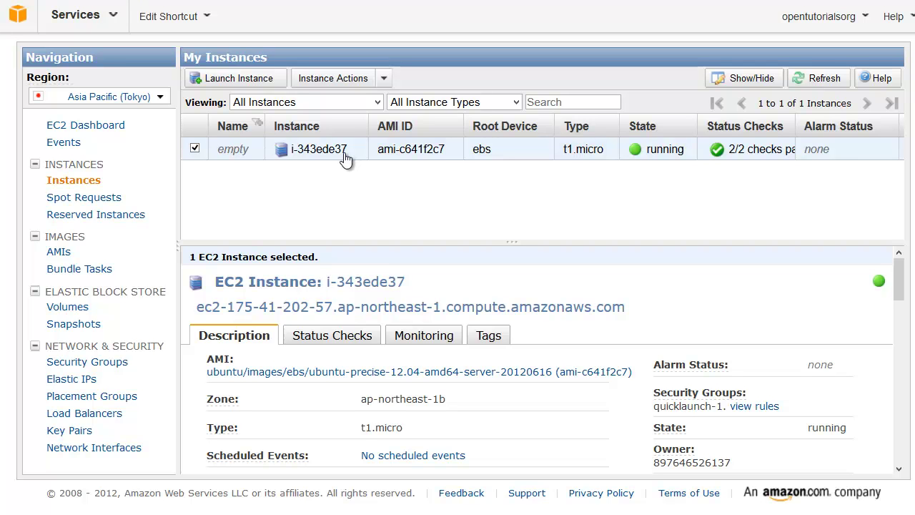
Open the connection options for the running instance and expand the browser-based Java SSH Client method.
{"action": "right_click", "coordinate": [348, 156]}
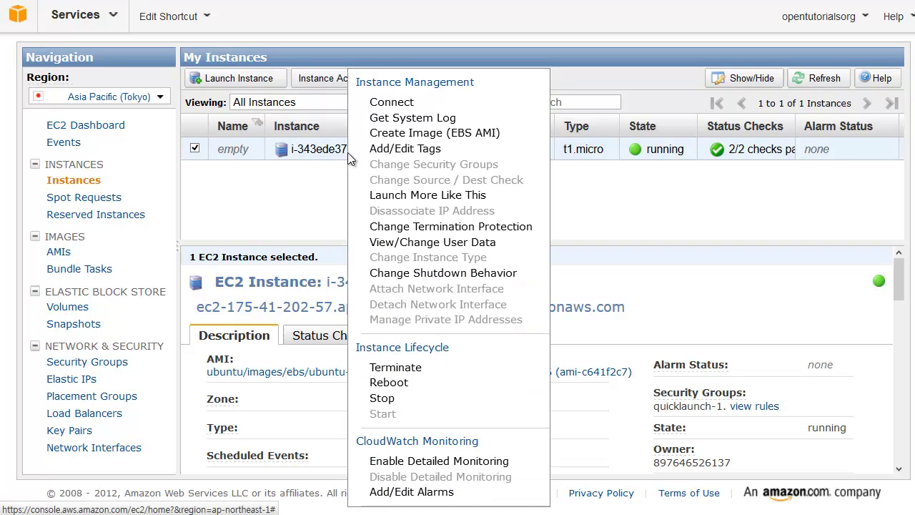
{"action": "left_click", "coordinate": [419, 105]}
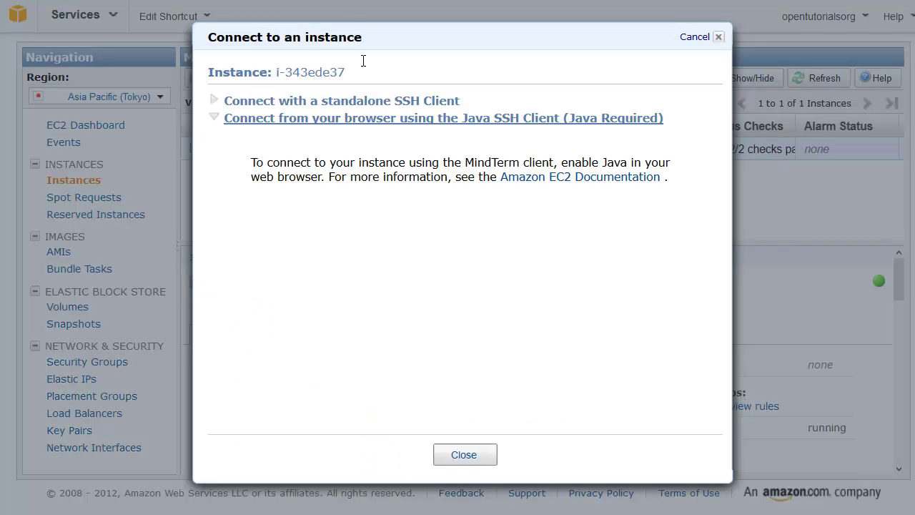
{"action": "left_click", "coordinate": [294, 104]}
{"action": "left_click", "coordinate": [284, 415]}
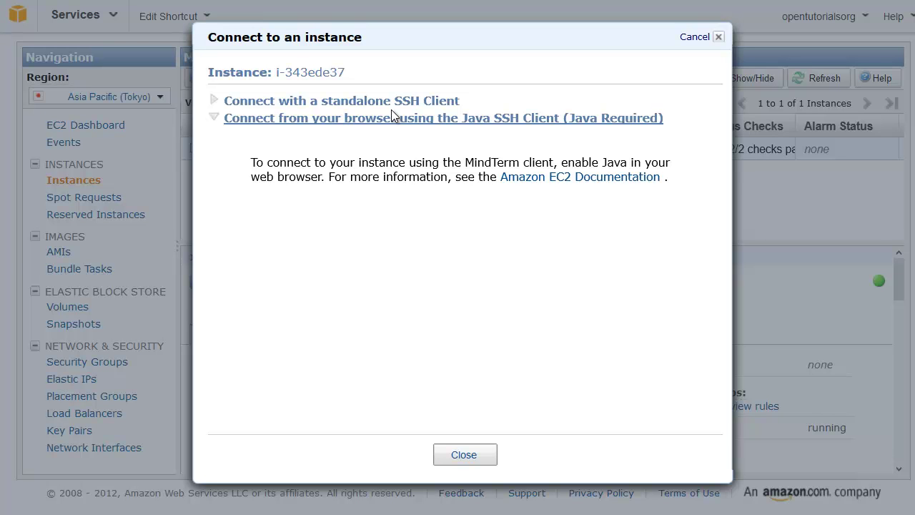
{"action": "left_click", "coordinate": [392, 120]}
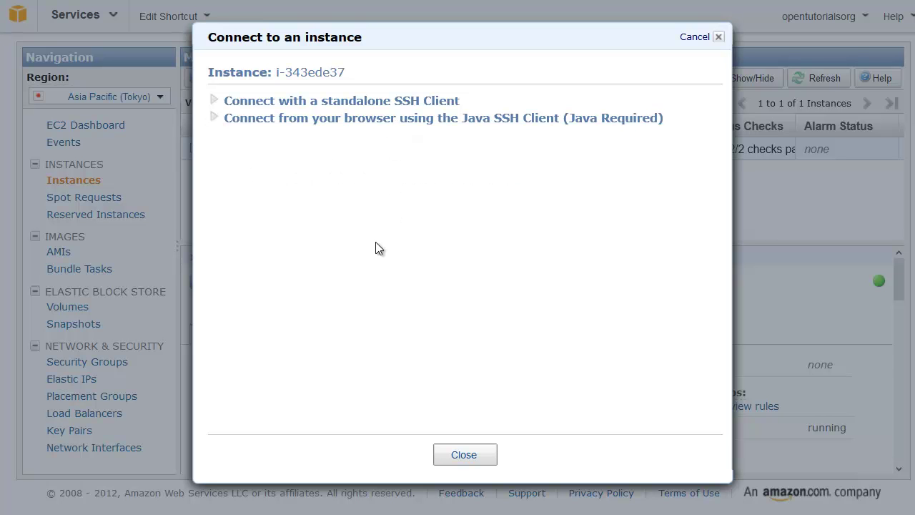
{"action": "left_click", "coordinate": [384, 118]}
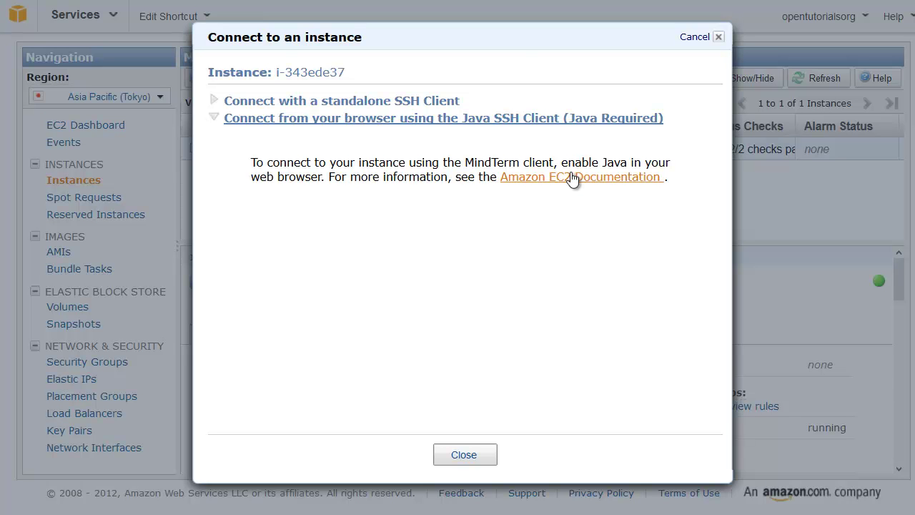
Read the Amazon EC2 documentation on the Java-based SSH client and follow its link for installing Java.
{"action": "left_click", "coordinate": [544, 179]}
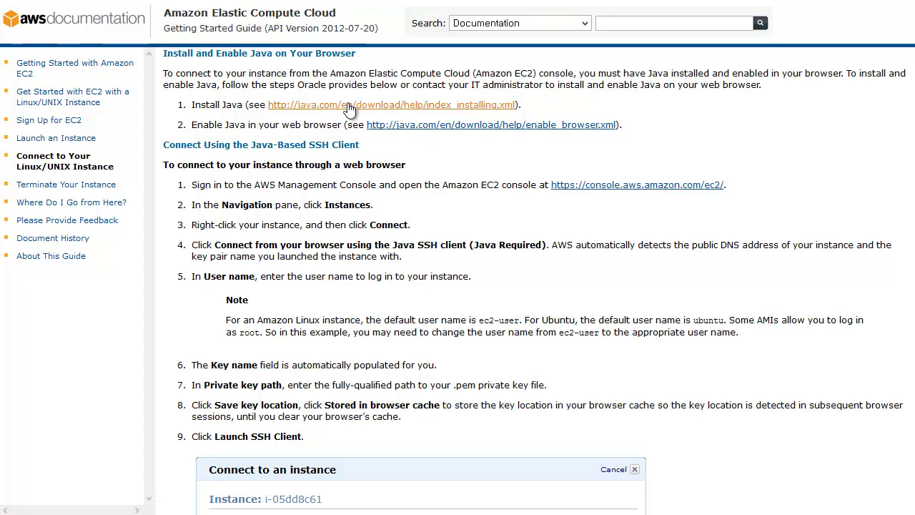
{"action": "scroll", "coordinate": [336, 344], "scroll_direction": "down", "scroll_amount": 2}
{"action": "scroll", "coordinate": [343, 370], "scroll_direction": "down", "scroll_amount": 2}
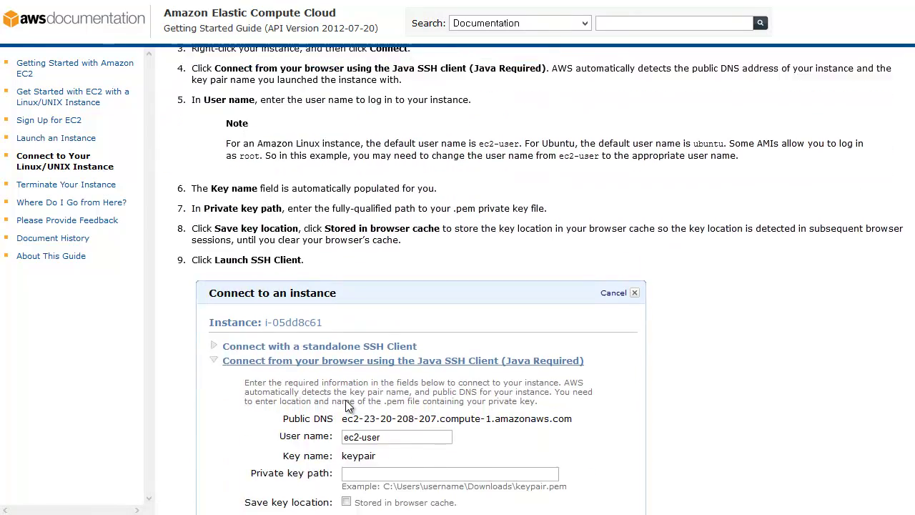
{"action": "scroll", "coordinate": [346, 379], "scroll_direction": "up", "scroll_amount": 3}
{"action": "scroll", "coordinate": [363, 119], "scroll_direction": "up", "scroll_amount": 3}
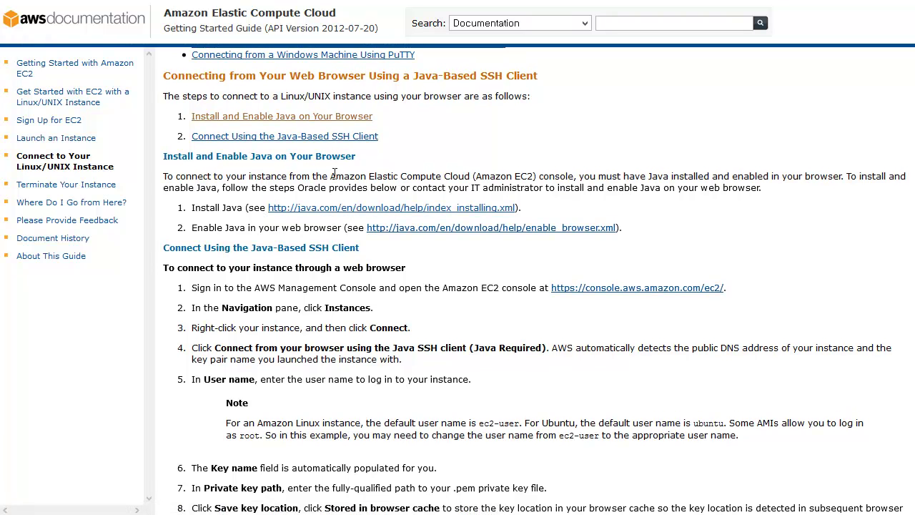
{"action": "left_click", "coordinate": [352, 209]}
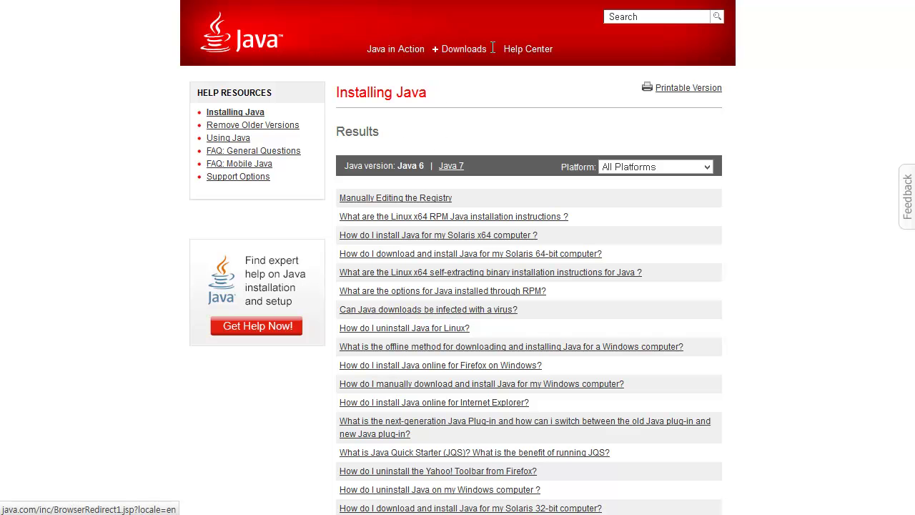
Download the Java for Windows installer jxpiinstall.exe from the Java site and save the file.
{"action": "left_click", "coordinate": [464, 60]}
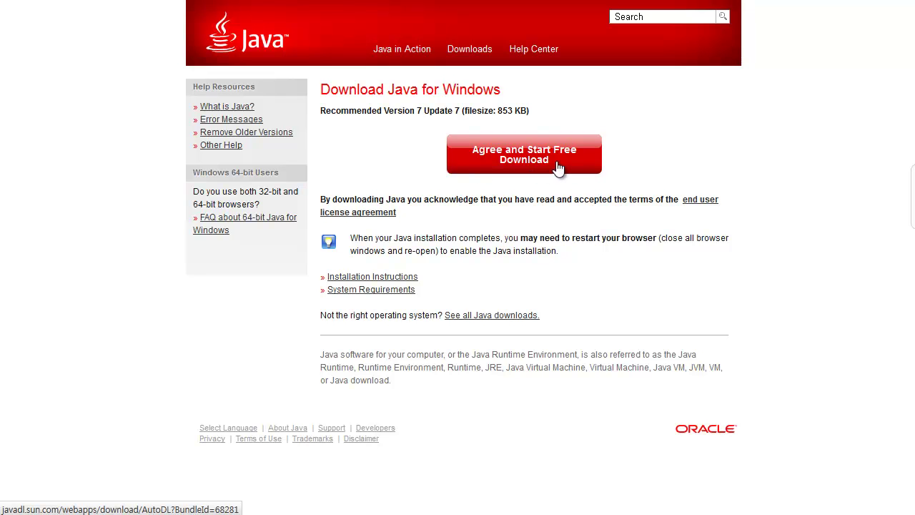
{"action": "left_click", "coordinate": [558, 167]}
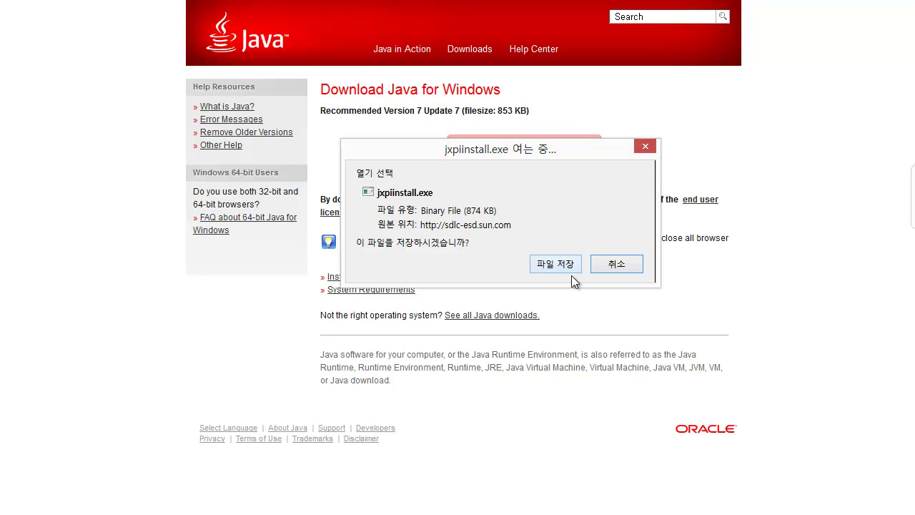
{"action": "left_click", "coordinate": [573, 269]}
{"action": "left_click_drag", "start_coordinate": [210, 56], "coordinate": [568, 355]}
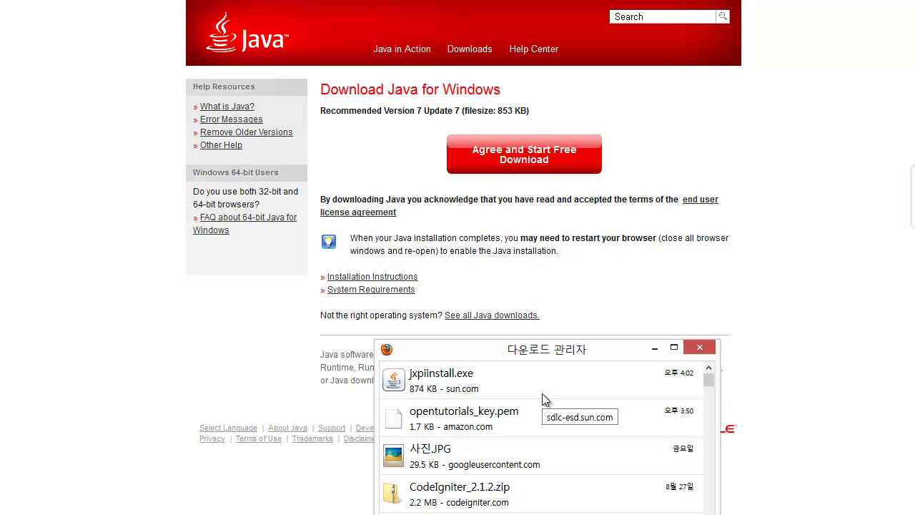
Run the downloaded jxpiinstall.exe to install Java, then close the installer and the download manager.
{"action": "left_click", "coordinate": [510, 395]}
{"action": "right_click", "coordinate": [509, 387]}
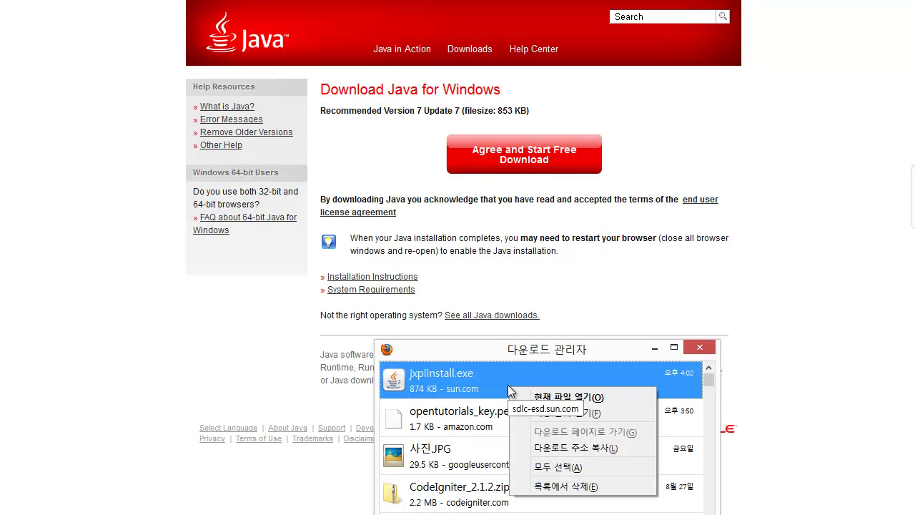
{"action": "left_click", "coordinate": [568, 399]}
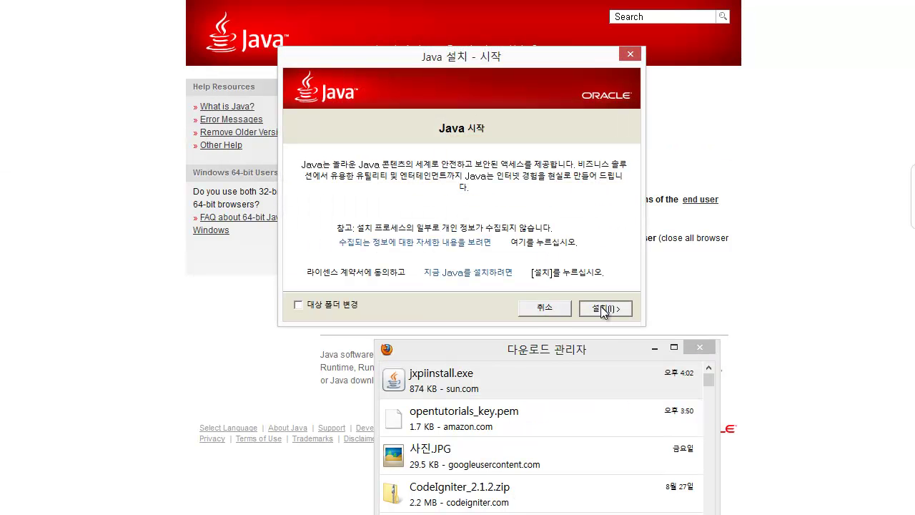
{"action": "left_click", "coordinate": [600, 306]}
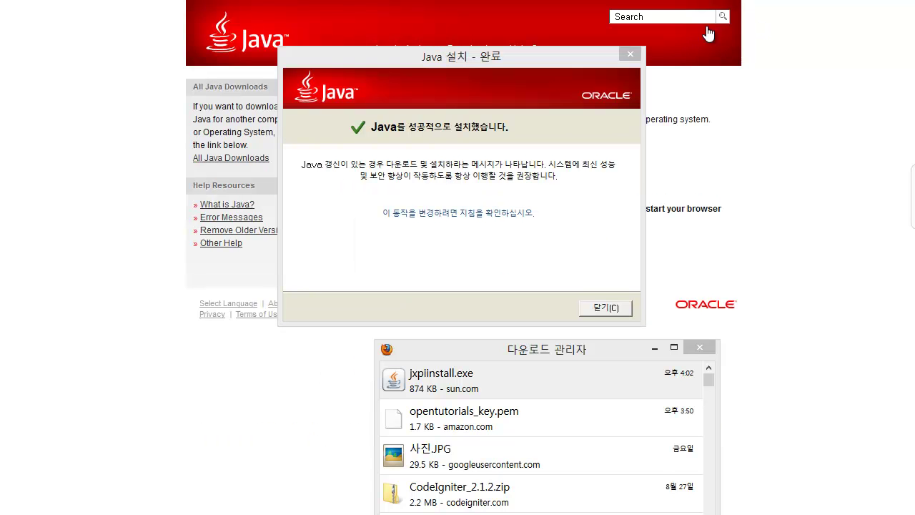
{"action": "left_click", "coordinate": [604, 308]}
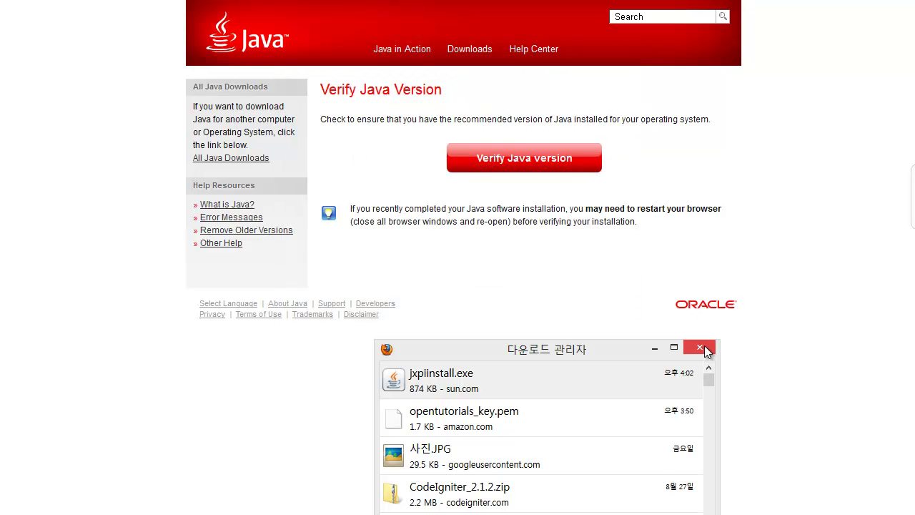
{"action": "left_click", "coordinate": [700, 348]}
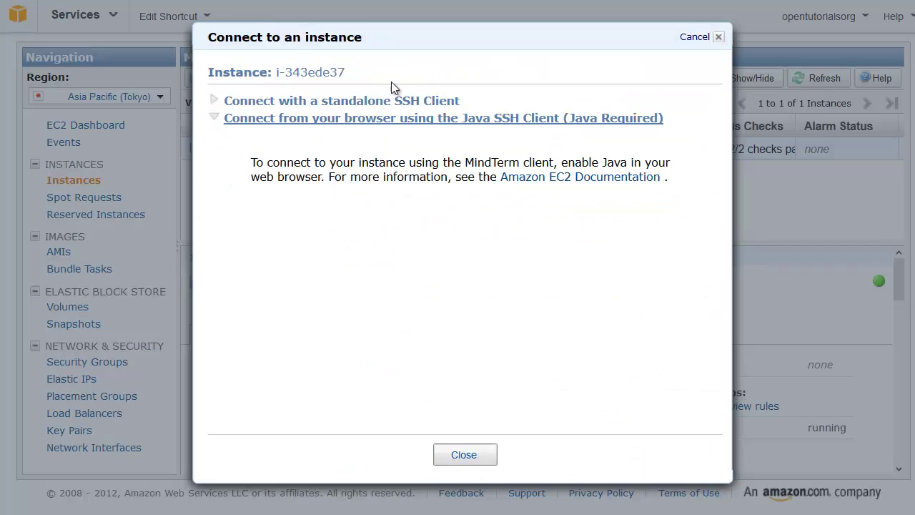
Dismiss the connection dialog, reload the EC2 console and reopen the instance's connection options.
{"action": "left_click", "coordinate": [719, 37]}
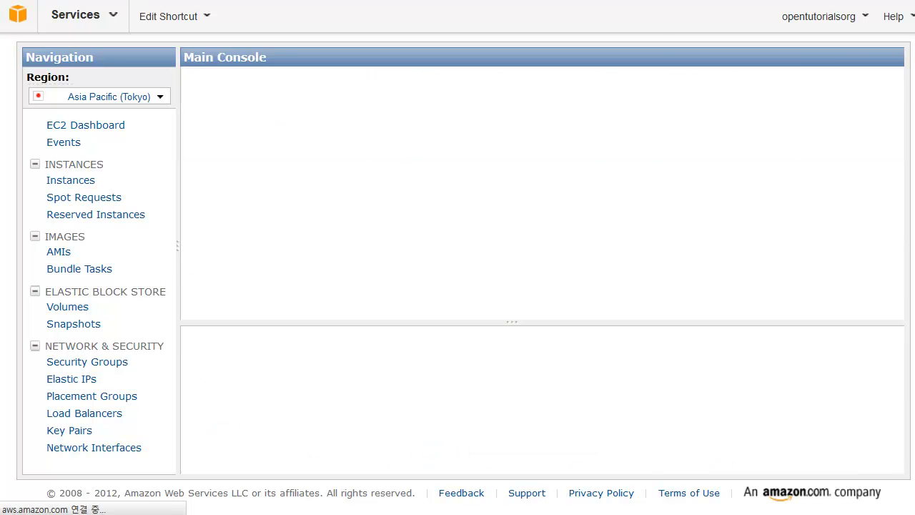
{"action": "right_click", "coordinate": [371, 153]}
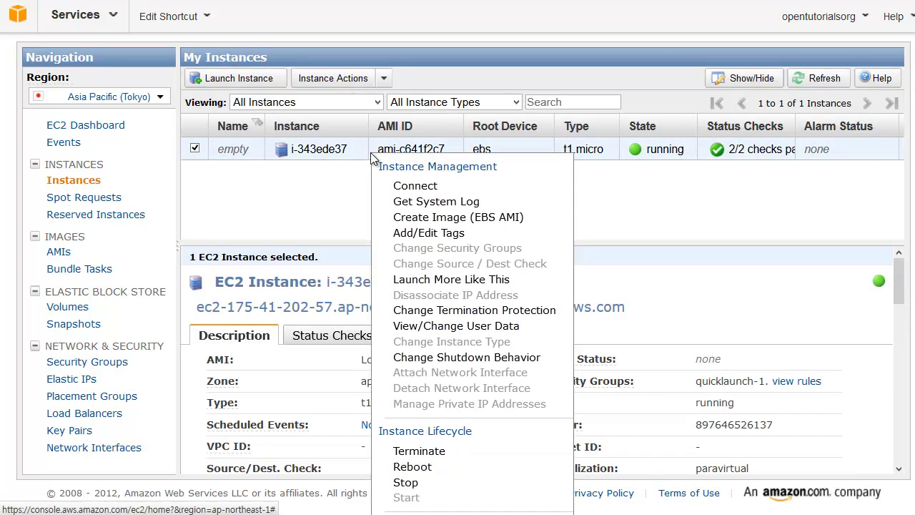
{"action": "left_click", "coordinate": [412, 187]}
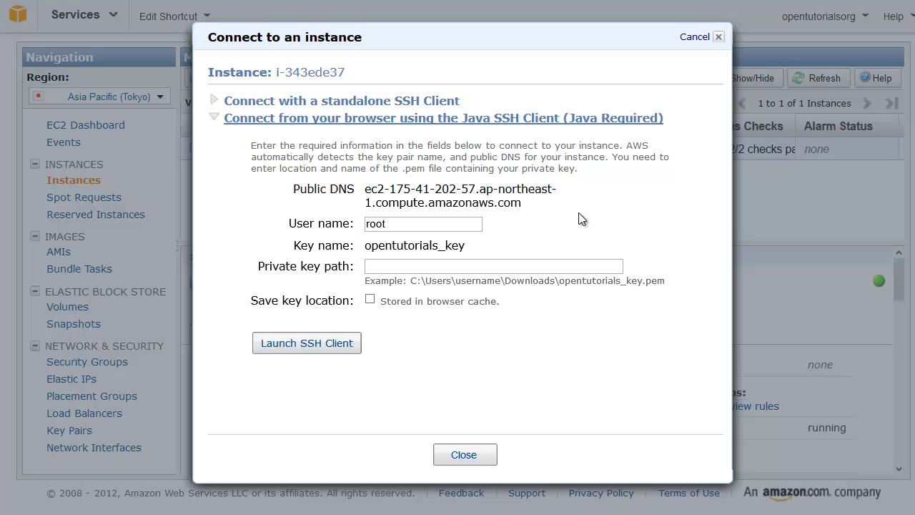
Set the user name for the Java SSH Client connection to ubuntu.
{"action": "double_click", "coordinate": [442, 225]}
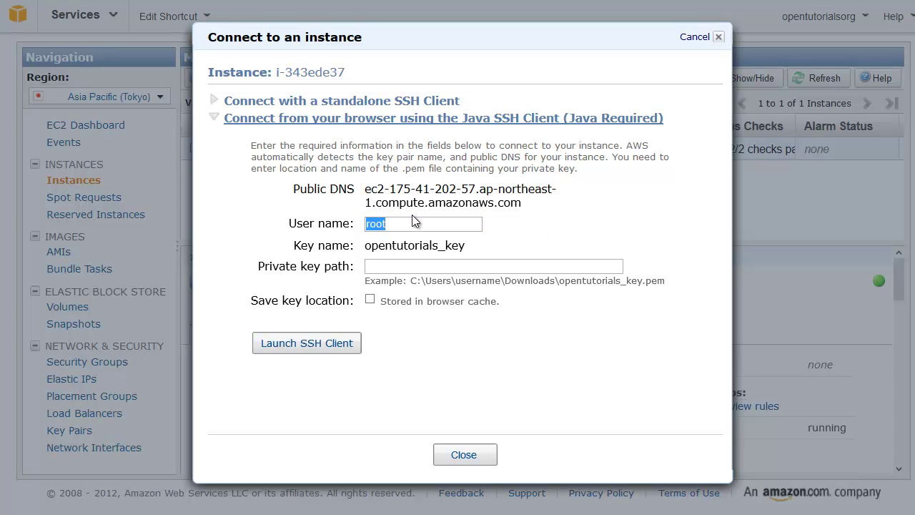
{"action": "type", "text": "ubuntu"}
{"action": "key", "text": "Tab"}
Switch to File Explorer and check the folder path in the detailed properties of opentutorials_key.pem.
{"action": "key", "text": "alt+Tab"}
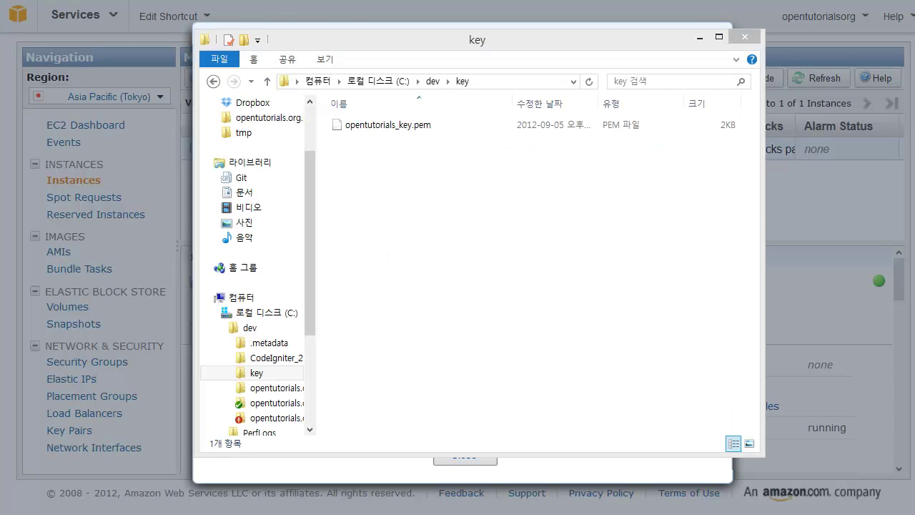
{"action": "left_click_drag", "start_coordinate": [471, 47], "coordinate": [507, 112]}
{"action": "left_click", "coordinate": [457, 188]}
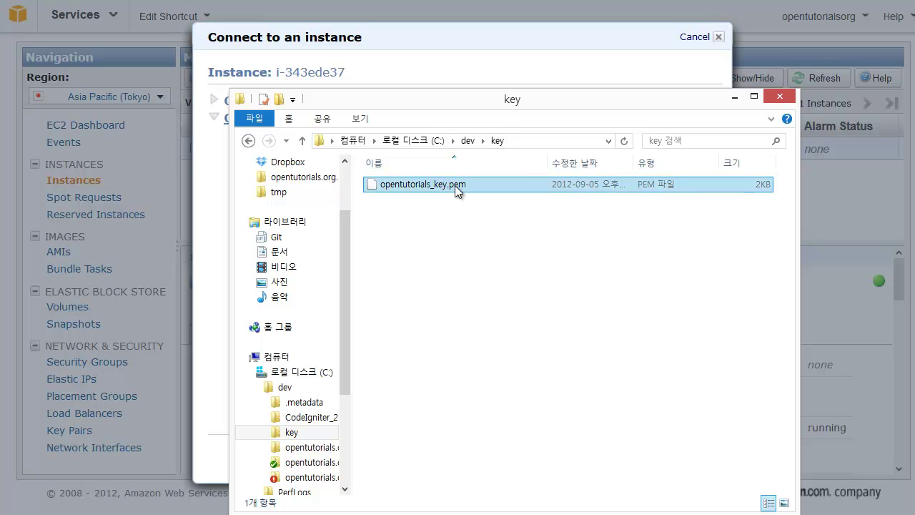
{"action": "right_click", "coordinate": [456, 186]}
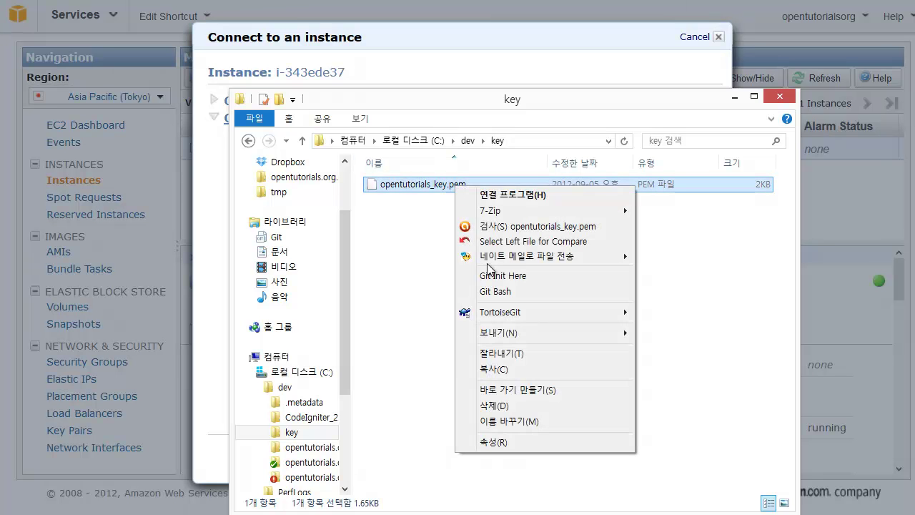
{"action": "left_click", "coordinate": [518, 441]}
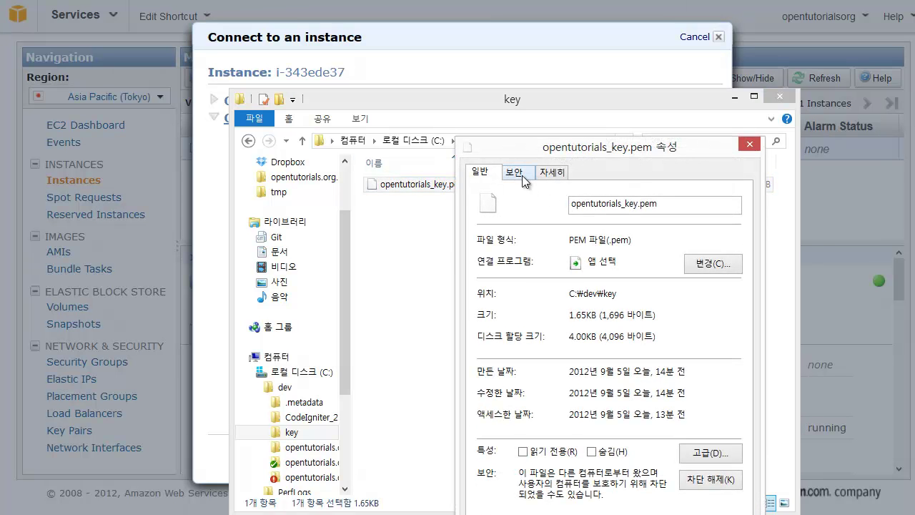
{"action": "left_click", "coordinate": [541, 175]}
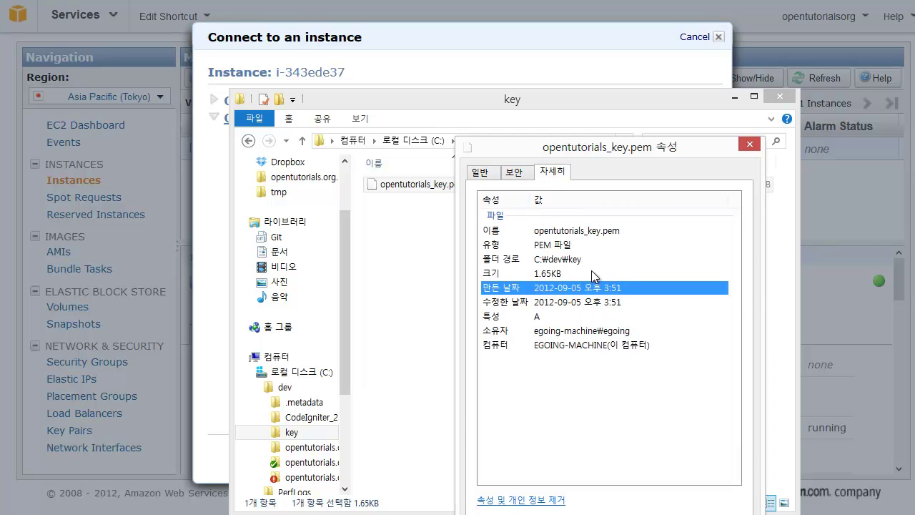
{"action": "left_click", "coordinate": [575, 260]}
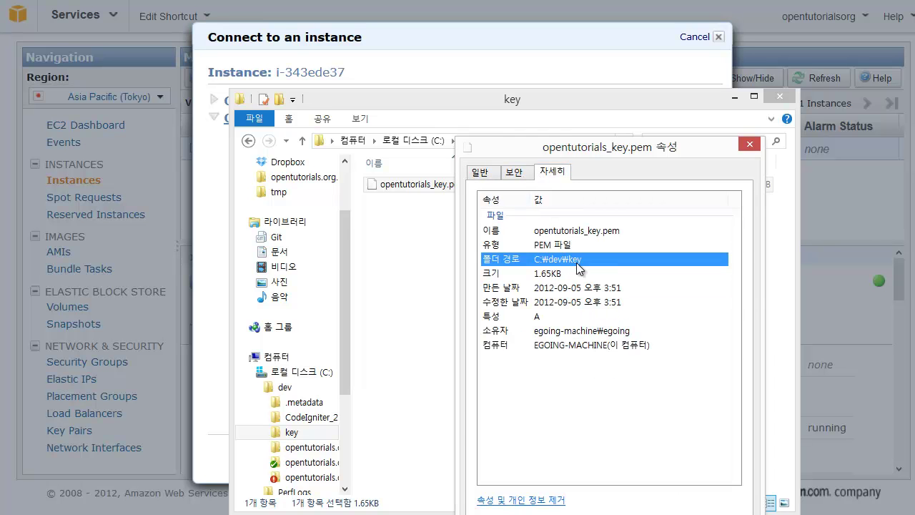
{"action": "left_click", "coordinate": [749, 145]}
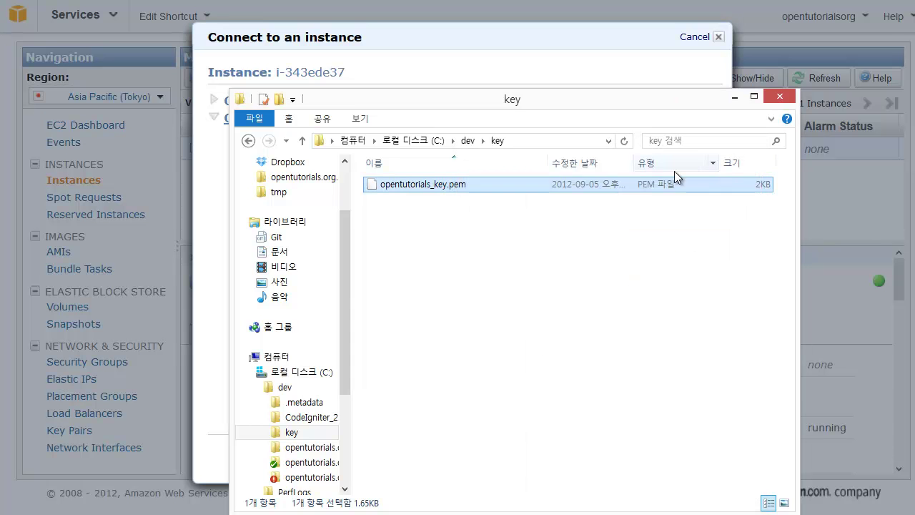
Copy the key folder's path C:\dev\key from File Explorer into the private key path, adding a trailing backslash.
{"action": "left_click_drag", "start_coordinate": [486, 97], "coordinate": [418, 48]}
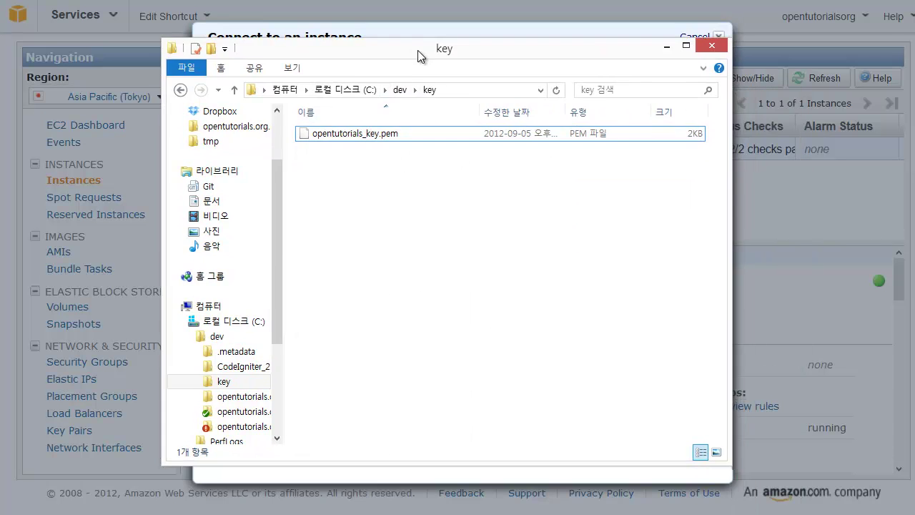
{"action": "left_click", "coordinate": [467, 93]}
{"action": "key", "text": "Escape"}
{"action": "left_click", "coordinate": [462, 89]}
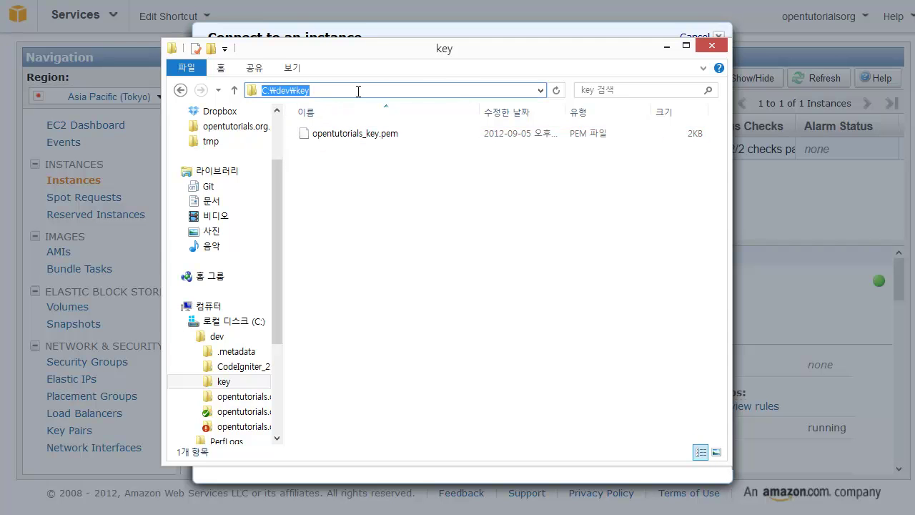
{"action": "key", "text": "Escape"}
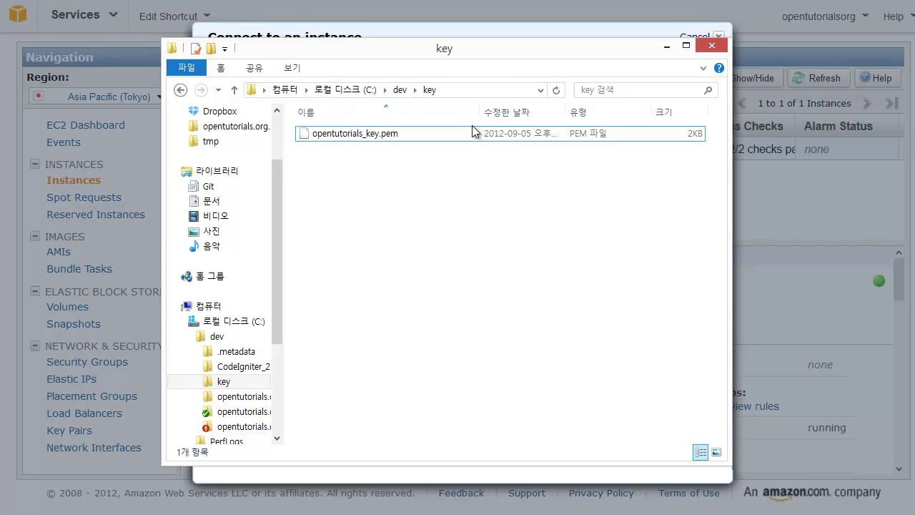
{"action": "left_click", "coordinate": [474, 89]}
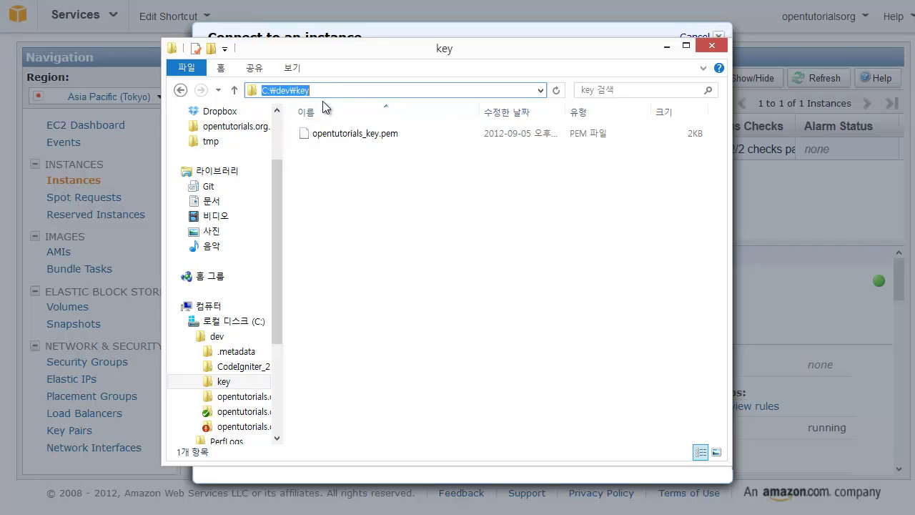
{"action": "left_click", "coordinate": [348, 36]}
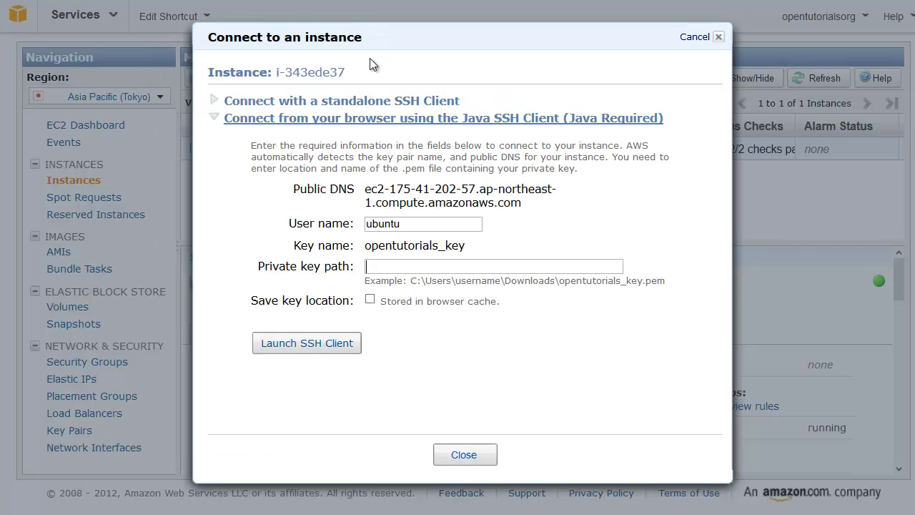
{"action": "key", "text": "ctrl+v"}
{"action": "type", "text": "\\"}
Copy the full file name opentutorials_key.pem from File Explorer and append it to the private key path.
{"action": "key", "text": "alt+Tab"}
{"action": "key", "text": "alt+Tab"}
{"action": "key", "text": "alt+Tab"}
{"action": "left_click", "coordinate": [388, 140]}
{"action": "left_click_drag", "start_coordinate": [405, 134], "coordinate": [281, 136]}
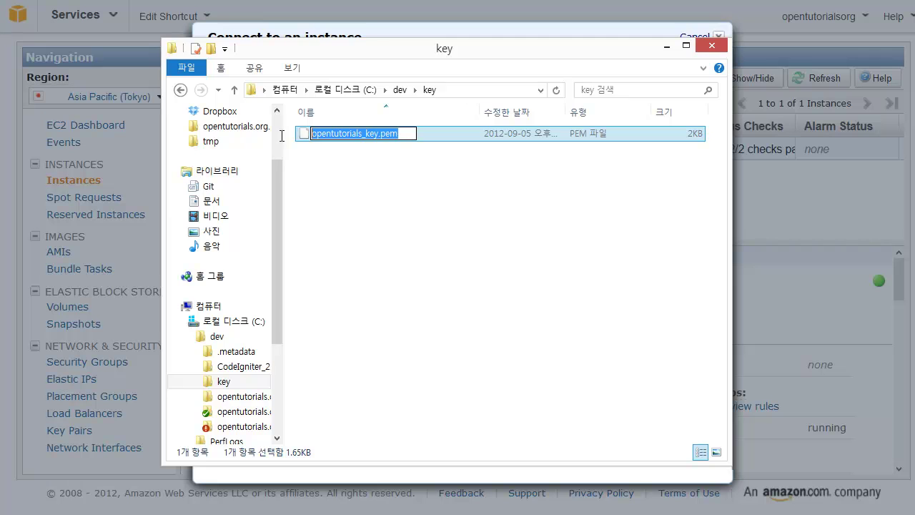
{"action": "key", "text": "ctrl+c"}
{"action": "key", "text": "alt+Tab"}
{"action": "key", "text": "ctrl+v"}
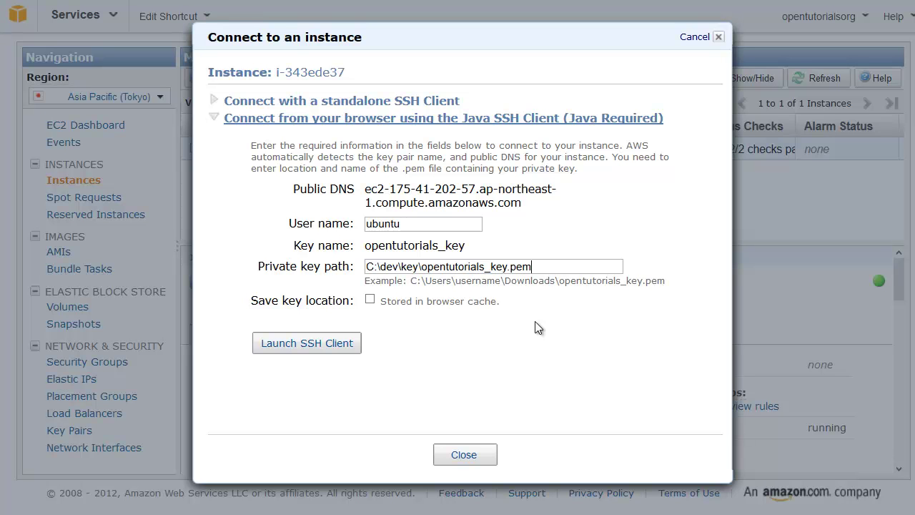
Check the .pem extension at the end of the private key path against the key file's name in File Explorer.
{"action": "left_click", "coordinate": [510, 266]}
{"action": "left_click_drag", "start_coordinate": [509, 267], "coordinate": [548, 265]}
{"action": "key", "text": "alt+Tab"}
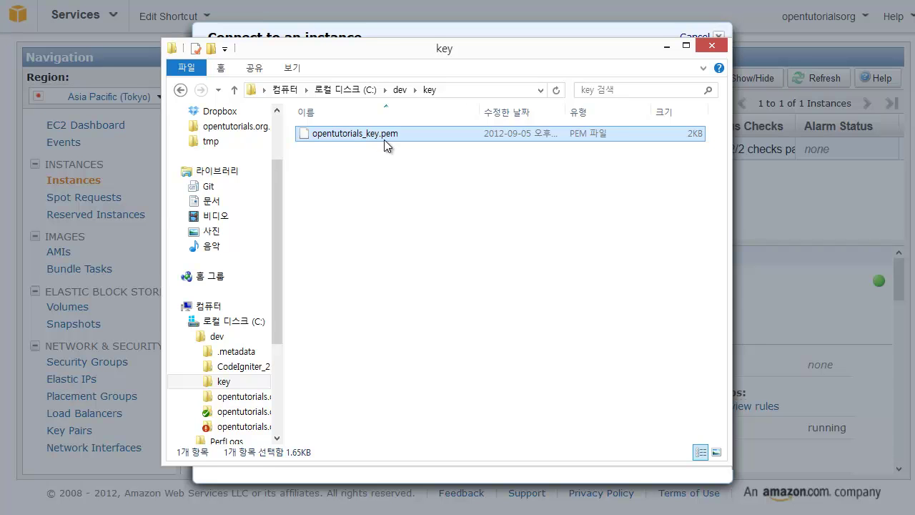
{"action": "key", "text": "alt+Tab"}
{"action": "left_click", "coordinate": [570, 269]}
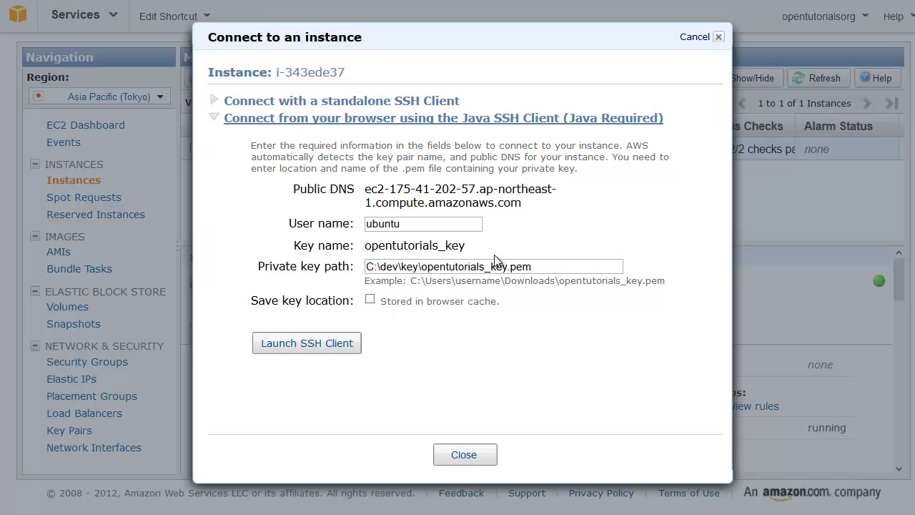
Store the key location in the browser cache, and launch the SSH client, always trusting content from its publisher.
{"action": "left_click", "coordinate": [370, 299]}
{"action": "left_click", "coordinate": [312, 348]}
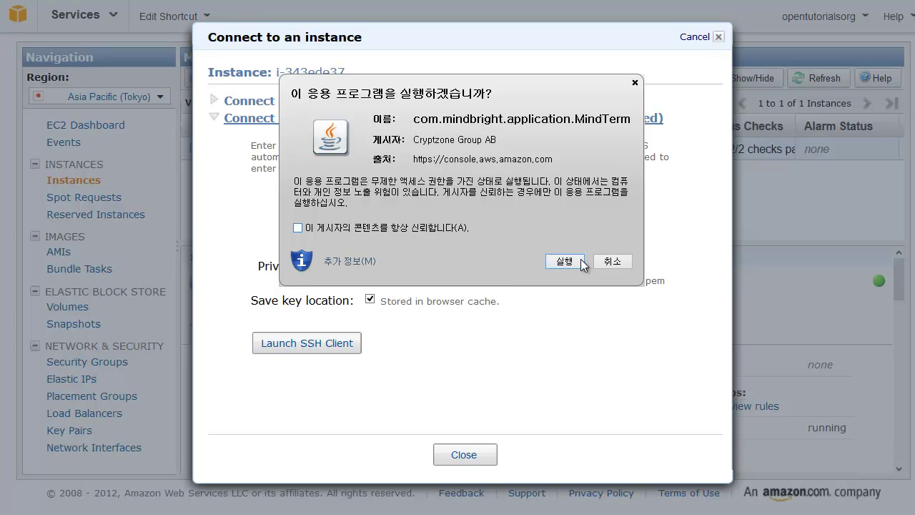
{"action": "left_click", "coordinate": [398, 229]}
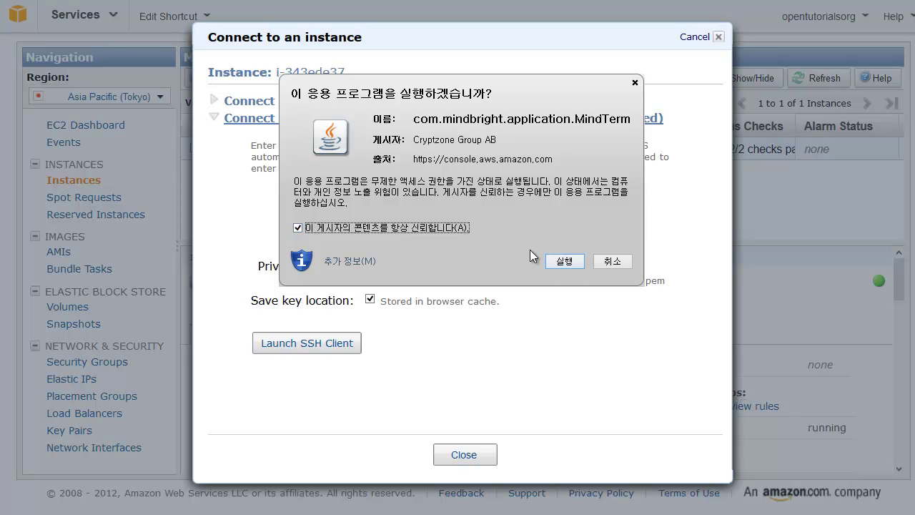
{"action": "left_click", "coordinate": [571, 262]}
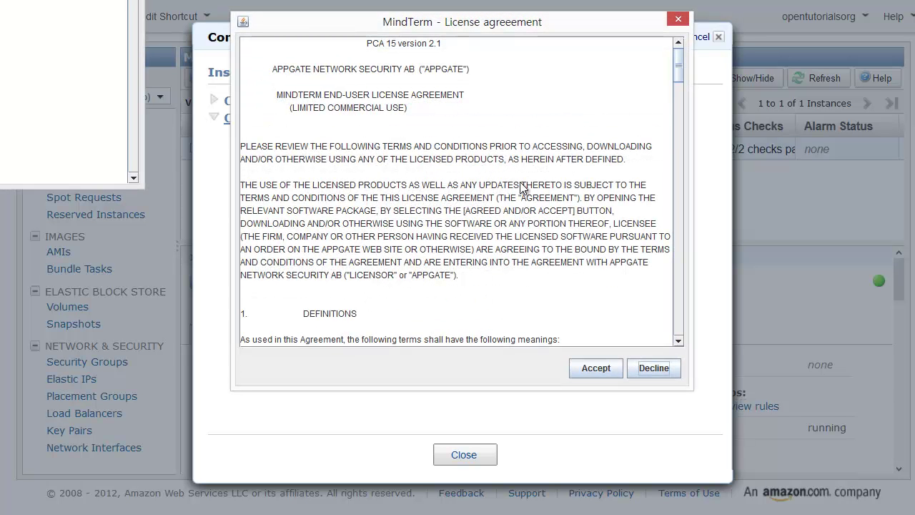
Accept the MindTerm license, and allow creating its home and known hosts directories and adding this host to the known hosts.
{"action": "left_click", "coordinate": [600, 373]}
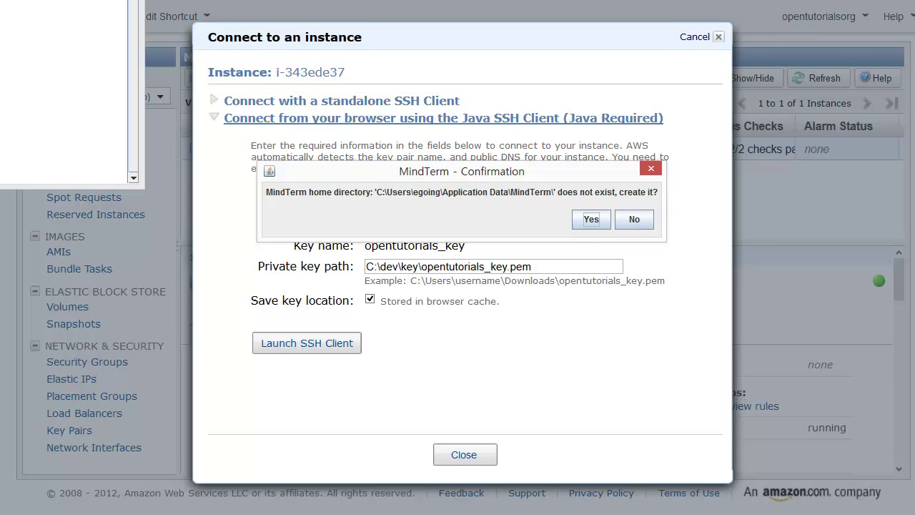
{"action": "left_click", "coordinate": [600, 219]}
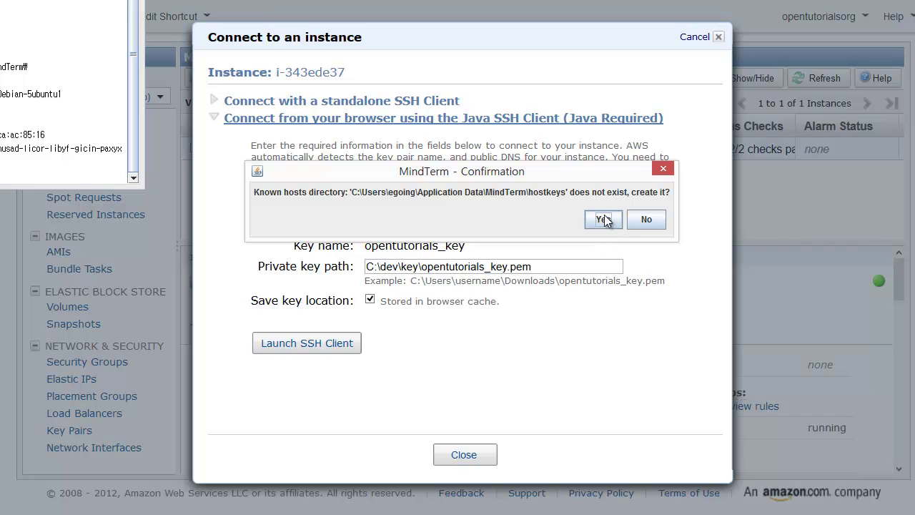
{"action": "left_click", "coordinate": [604, 220]}
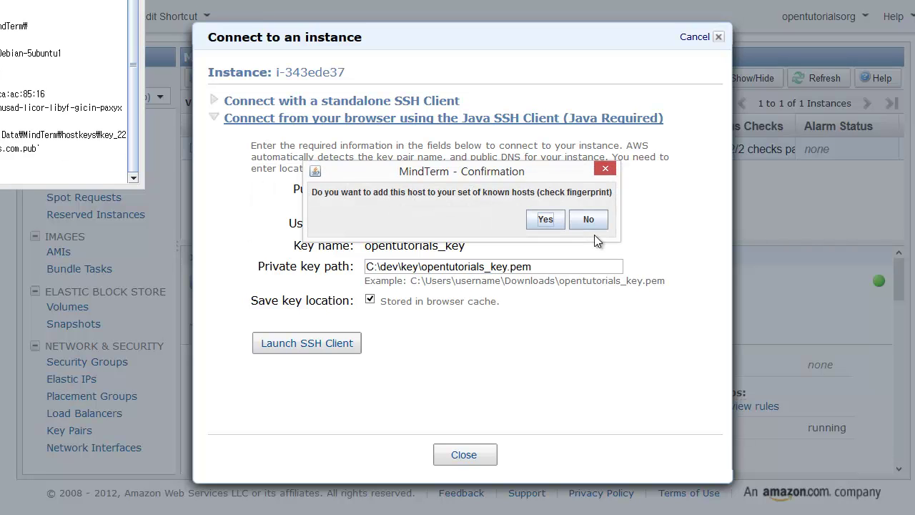
{"action": "left_click", "coordinate": [546, 220]}
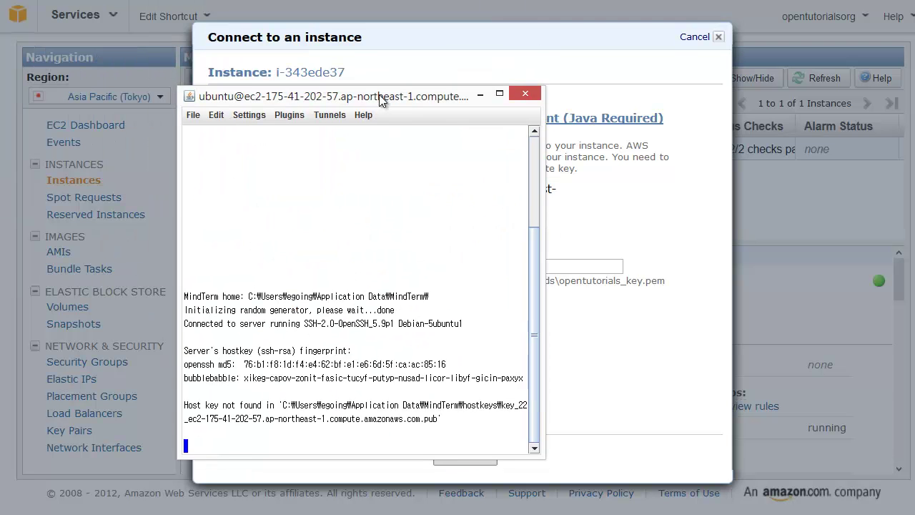
Reposition the MindTerm terminal window and enlarge it to fill the screen.
{"action": "left_click_drag", "start_coordinate": [370, 101], "coordinate": [914, 113]}
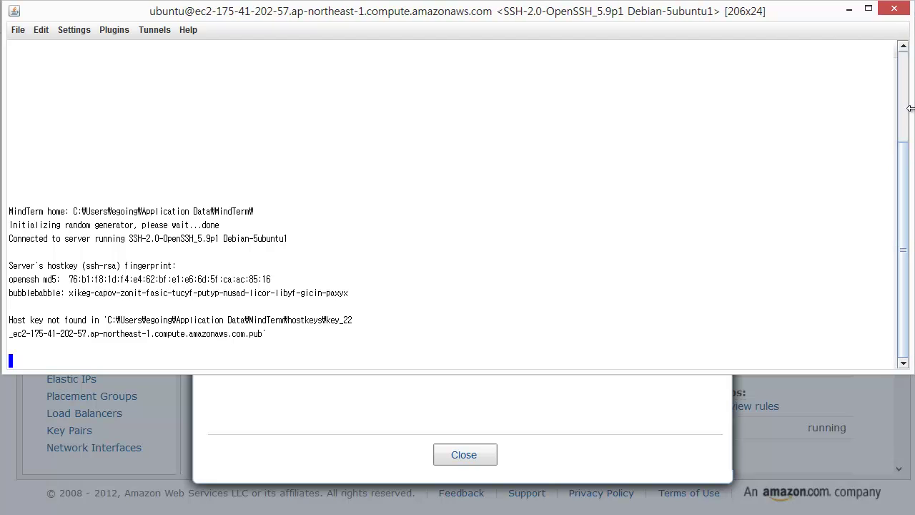
{"action": "left_click_drag", "start_coordinate": [210, 372], "coordinate": [208, 505]}
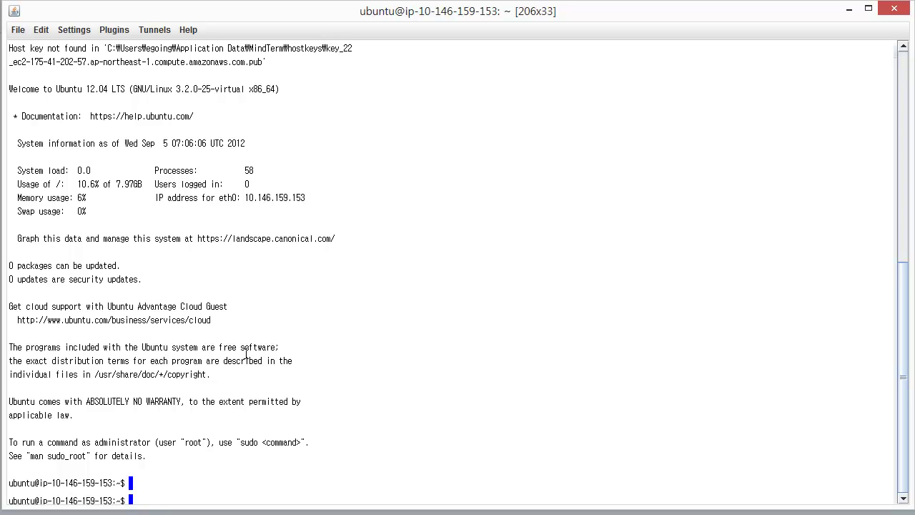
List all files in the home directory in detail with ls -al, and clear the terminal.
{"action": "type", "text": "ls -al"}
{"action": "key", "text": "Return"}
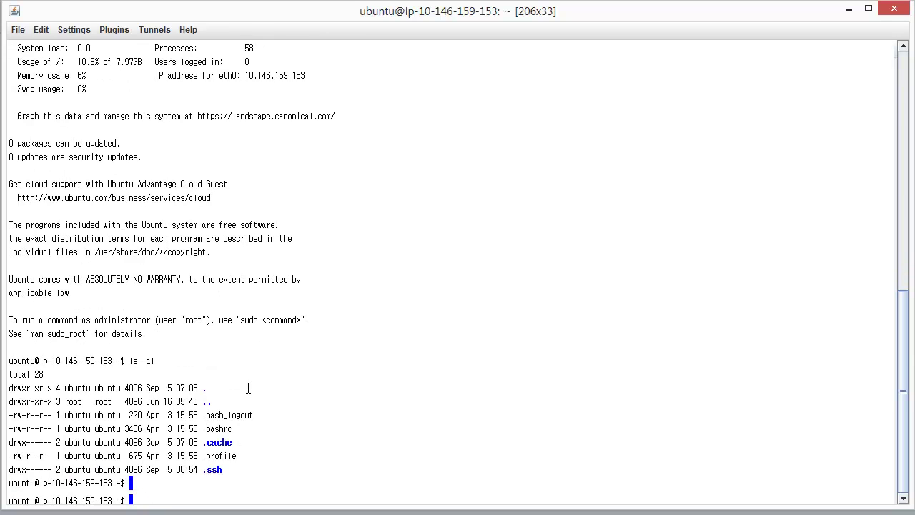
{"action": "type", "text": "clear"}
{"action": "key", "text": "Return"}
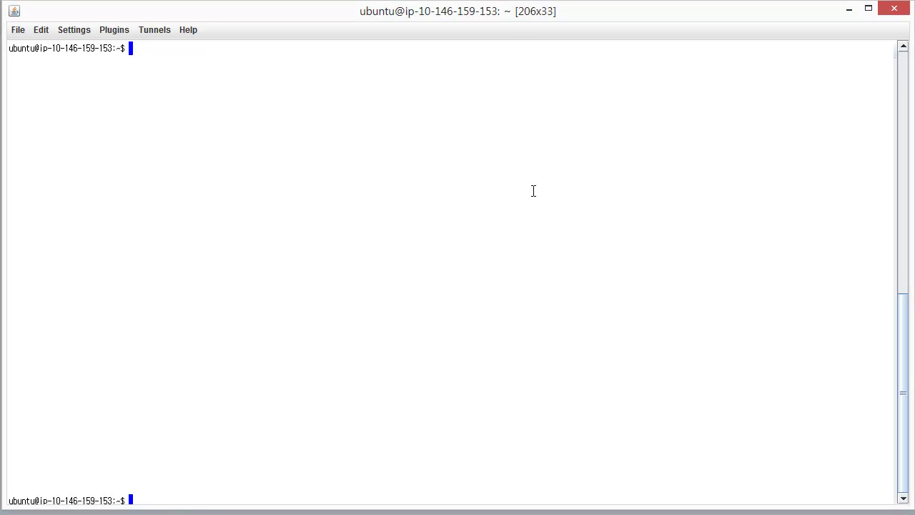
Try entering a few Korean characters at the prompt and delete them.
{"action": "type", "text": "???????"}
{"action": "key", "text": "BackSpace"}
{"action": "key", "text": "BackSpace"}
{"action": "key", "text": "BackSpace"}
{"action": "key", "text": "BackSpace"}
{"action": "key", "text": "BackSpace"}
{"action": "key", "text": "BackSpace"}
{"action": "key", "text": "BackSpace"}
Set the terminal's character encoding to utf-8 and apply the terminal settings.
{"action": "left_click", "coordinate": [81, 32]}
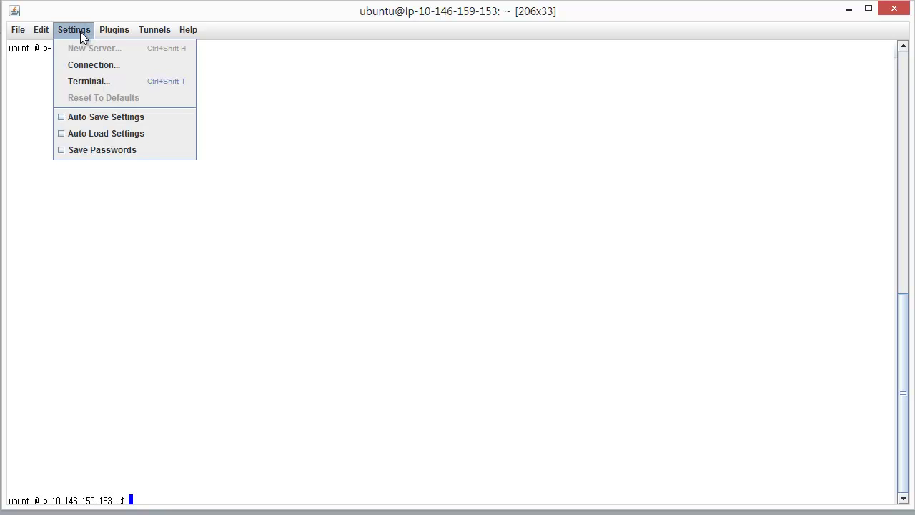
{"action": "left_click", "coordinate": [103, 83]}
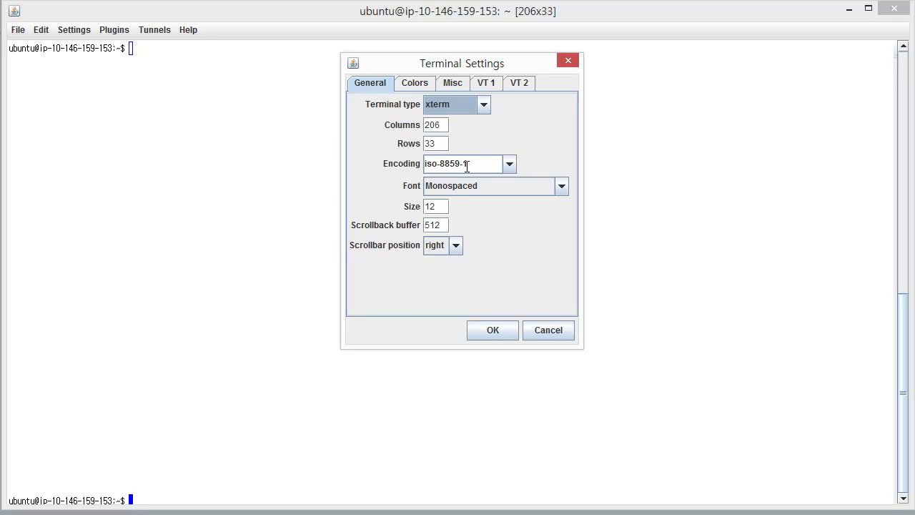
{"action": "left_click", "coordinate": [509, 165]}
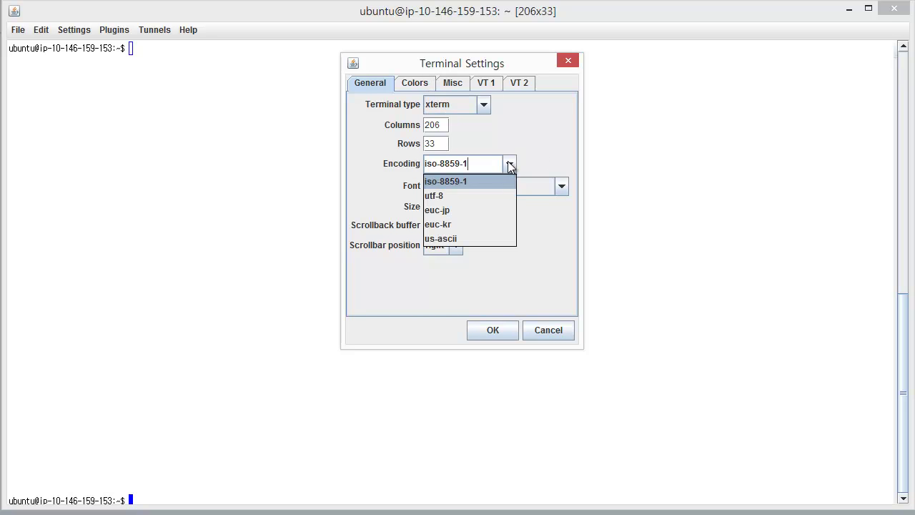
{"action": "left_click", "coordinate": [479, 196]}
{"action": "left_click", "coordinate": [486, 329]}
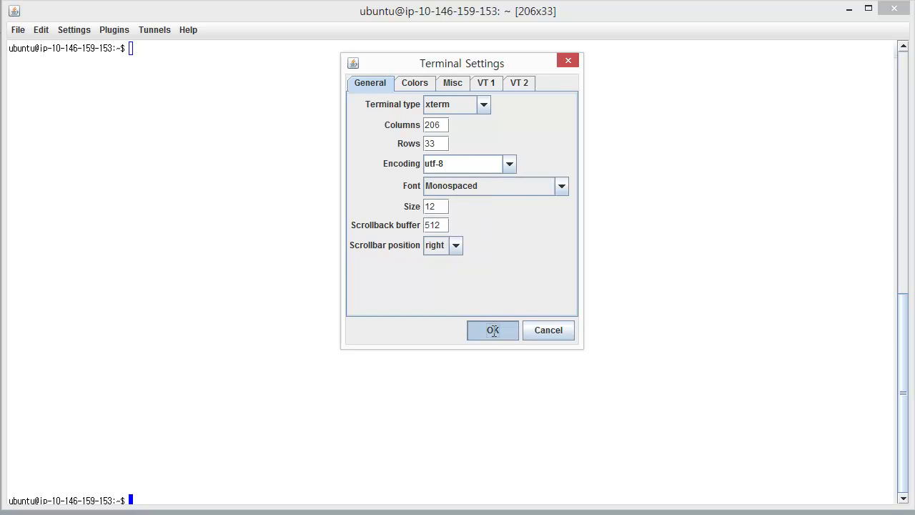
Test Korean text entry at the prompt, and abandon the line without running it.
{"action": "type", "text": "dsf"}
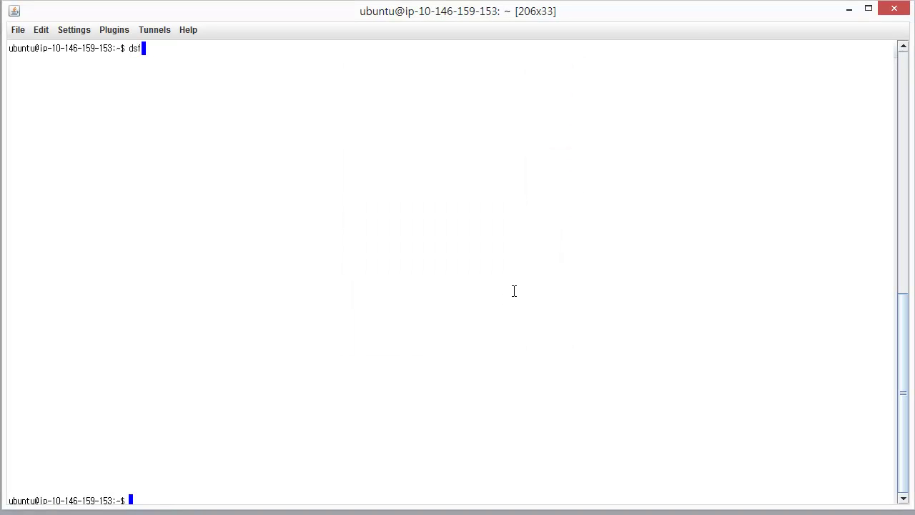
{"action": "type", "text": "ㄴㅇㄹㄴㅇㄹㄴㅇㅁ라ㅓㄴㅁ이러ㅣㅏㄴㅁㅇㄹ"}
{"action": "key", "text": "ctrl+c"}
{"action": "key", "text": "Return"}
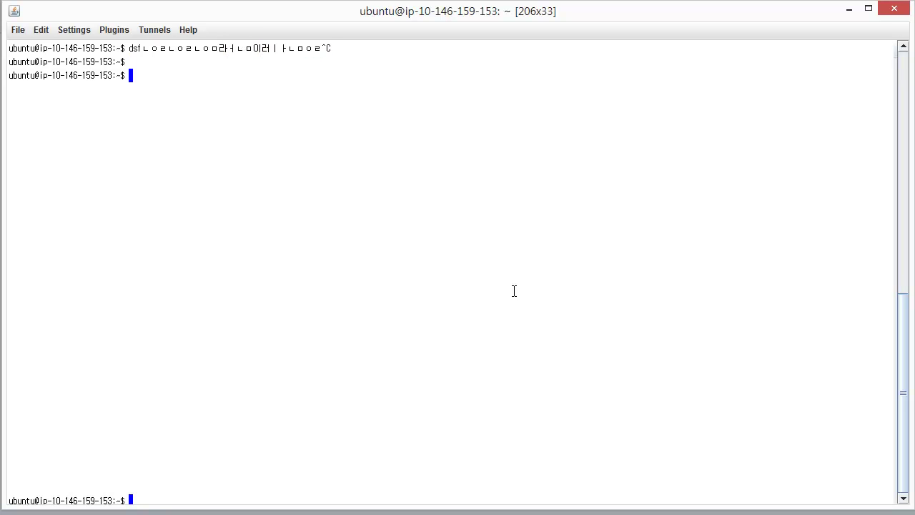